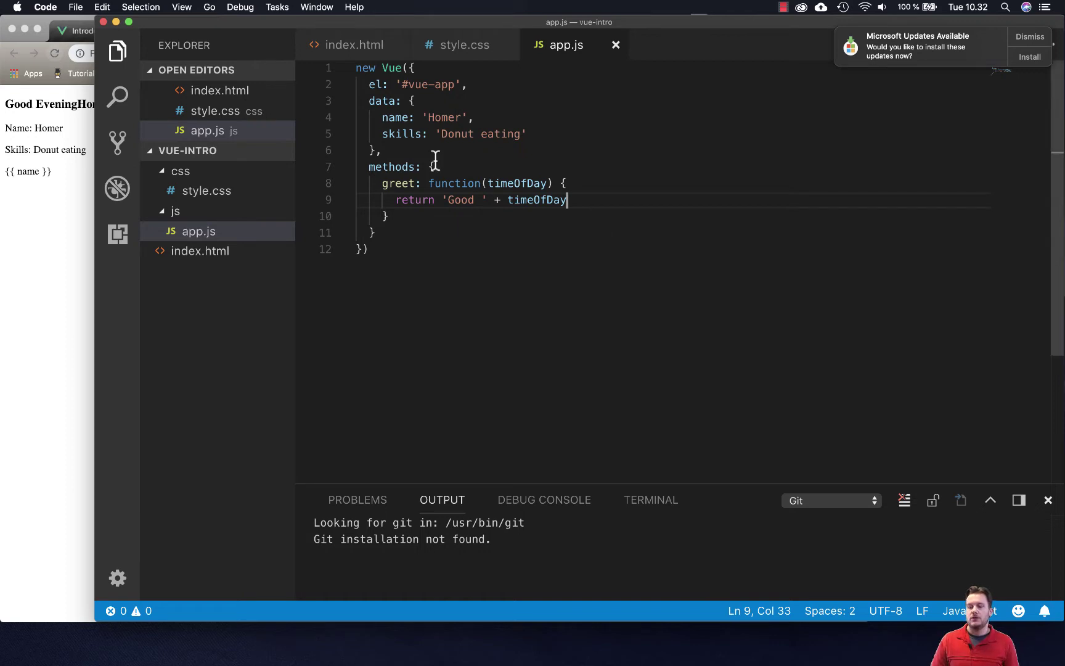
Step: Point out the data name property, then append + ' Homer' to greet's return on line 9
double_click(391, 117)
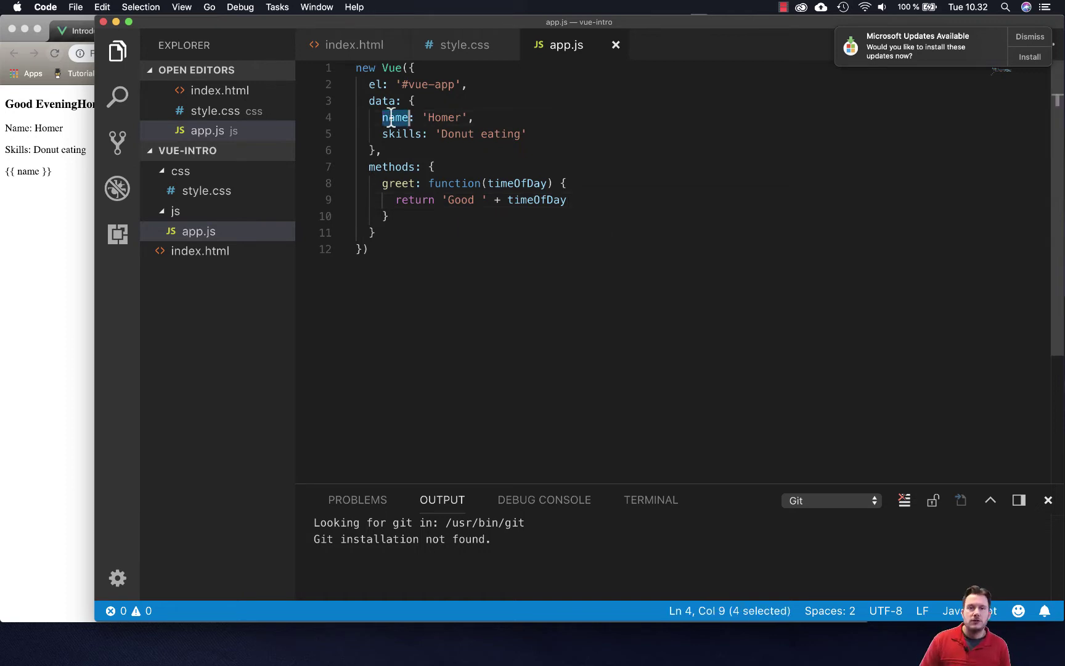
double_click(379, 100)
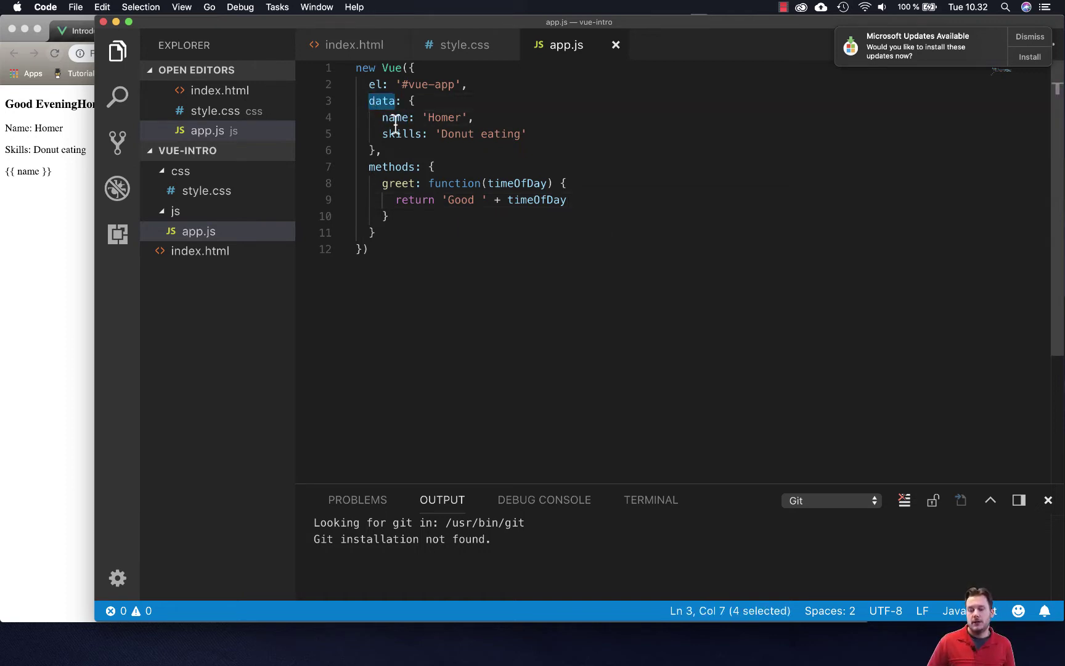
double_click(395, 118)
click(581, 206)
text(+ ')
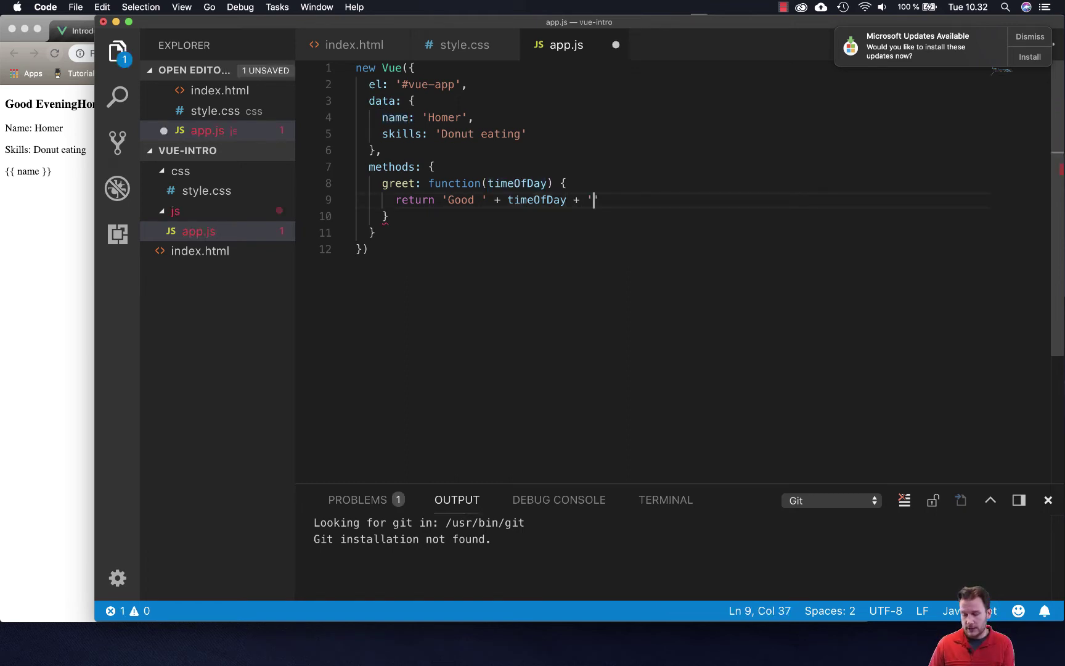
text( Homer)
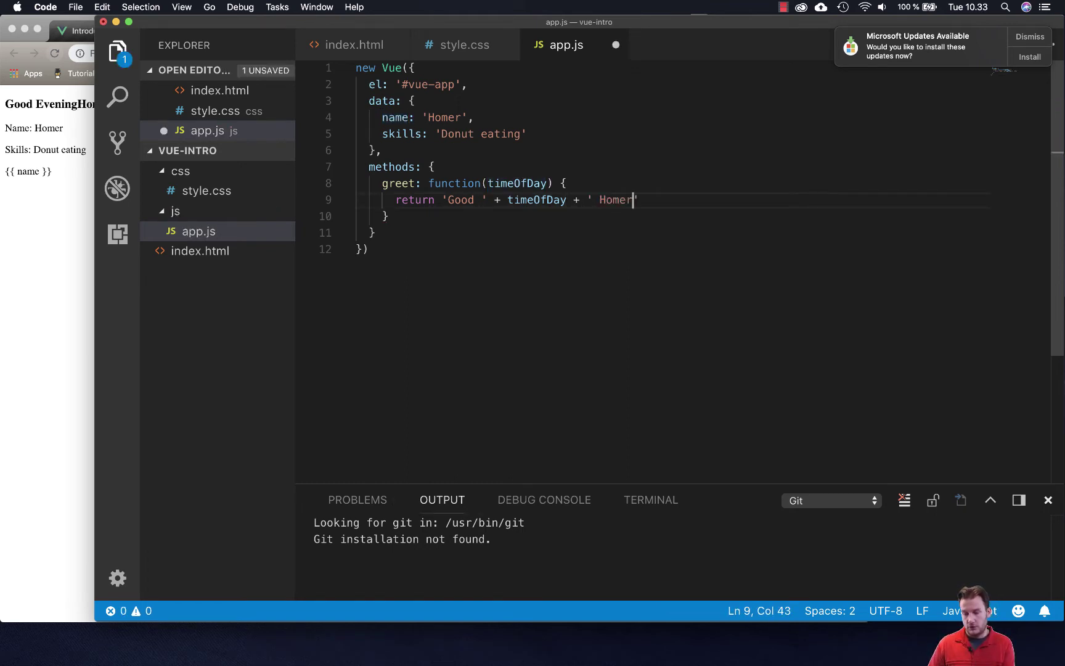
Step: Save app.js and reload Chrome to show 'Good Evening Homer'
key(super+s)
click(116, 259)
key(super+r)
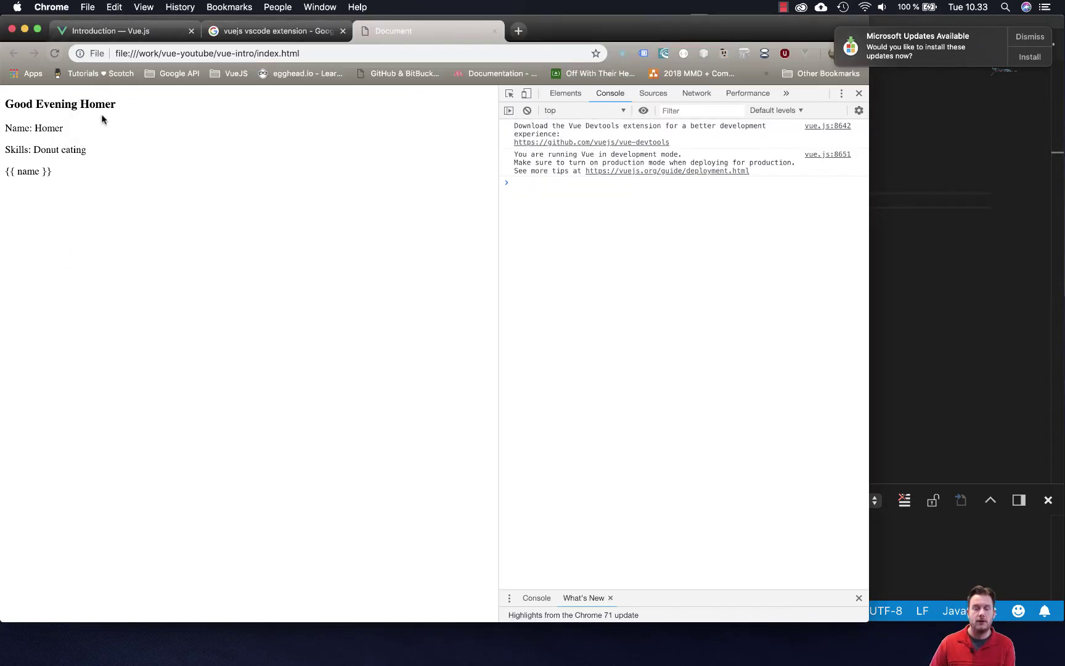
click(916, 295)
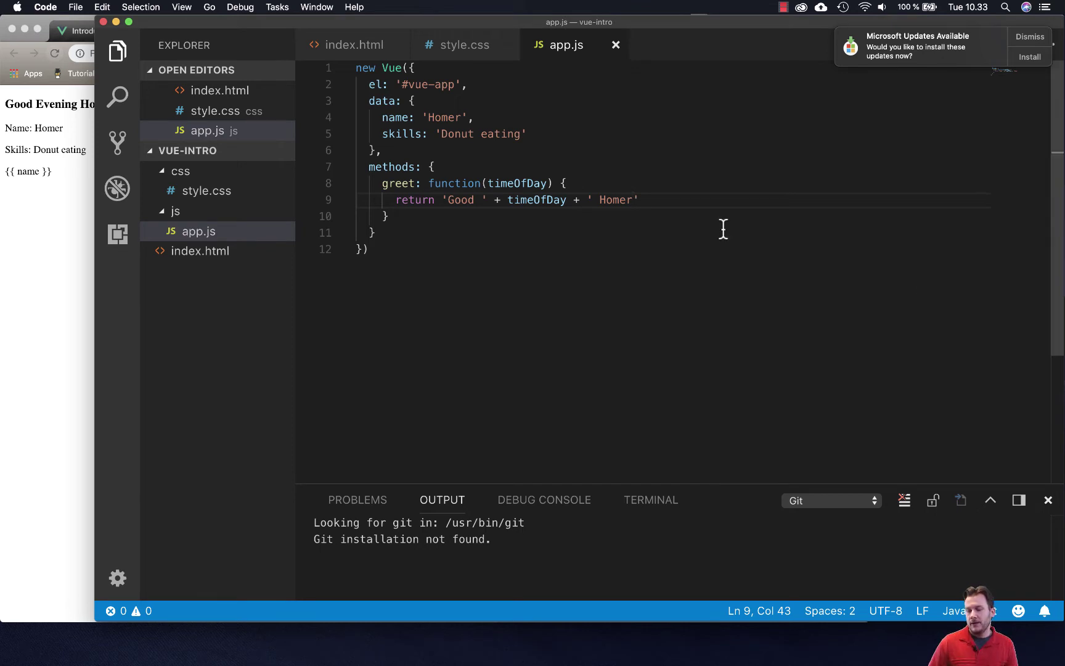
Step: Delete the hard-coded Homer string from line 9, noting the data name property
drag(641, 200, 588, 201)
key(BackSpace)
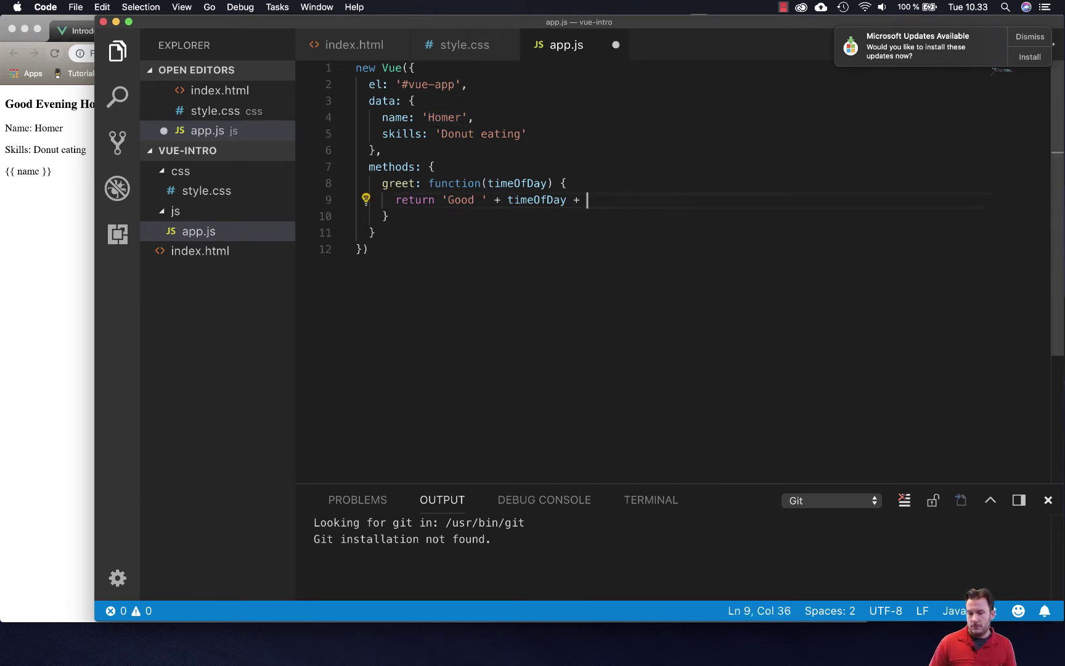
drag(370, 100, 396, 100)
double_click(393, 118)
click(597, 206)
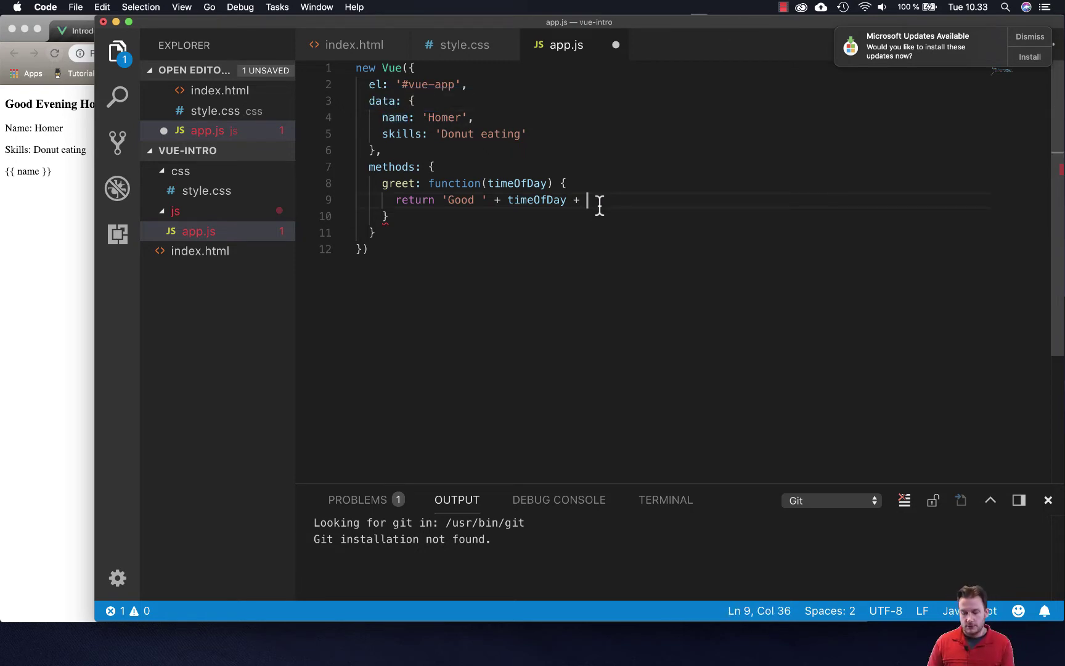
text(this)
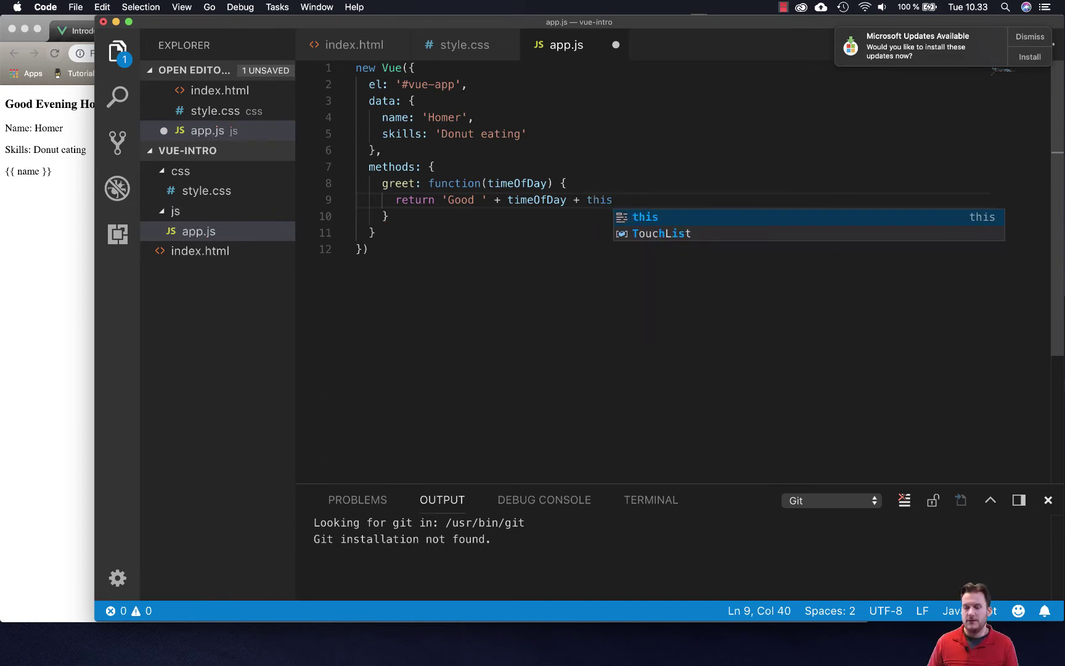
Step: Append this.name to the return line, choosing name from the autocomplete suggestions
key(BackSpace)
key(BackSpace)
key(BackSpace)
key(BackSpace)
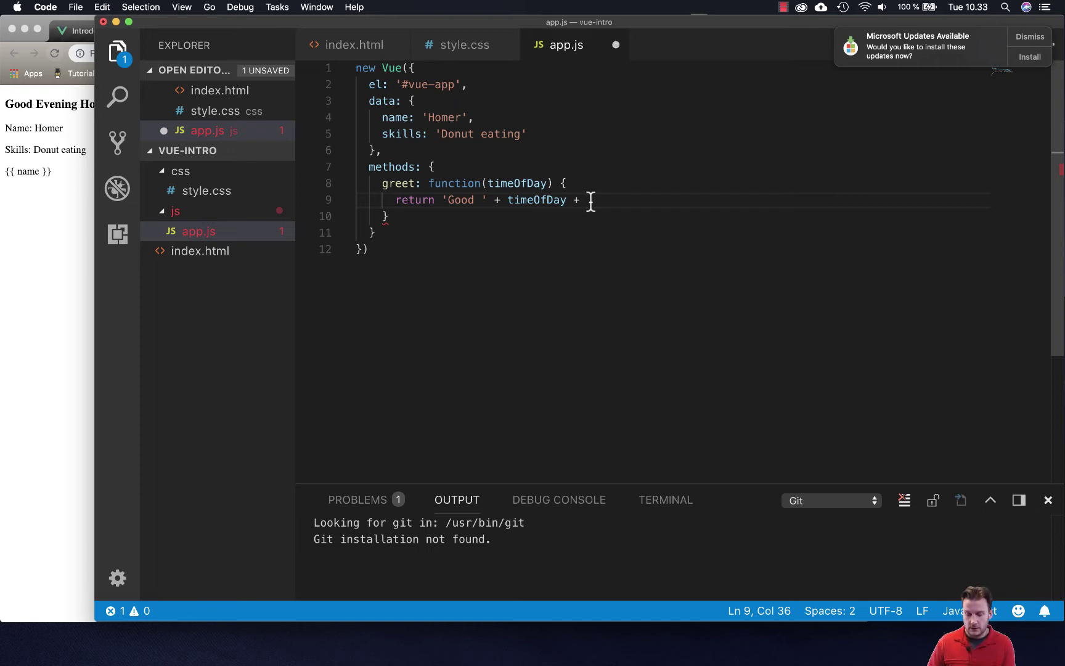
text(this)
drag(612, 199, 586, 200)
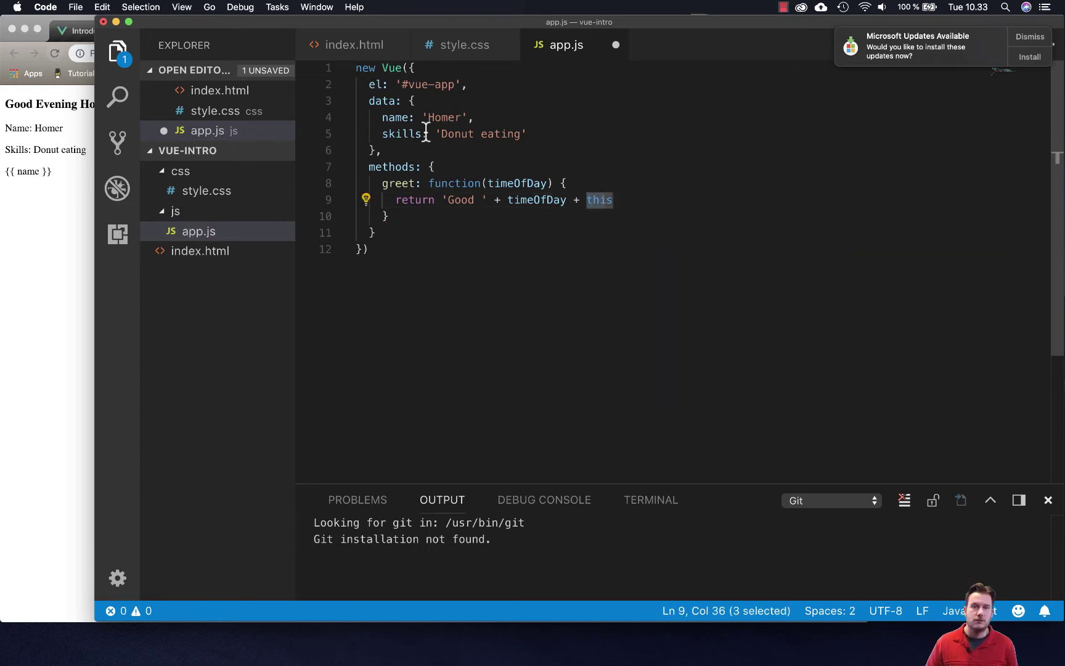
click(630, 202)
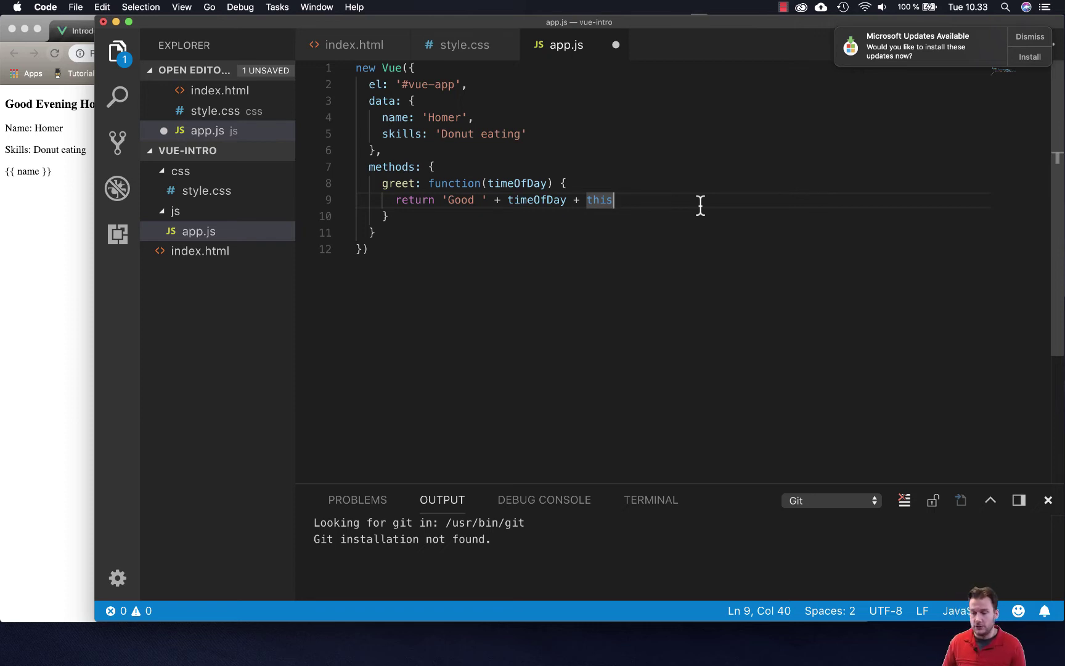
text(.)
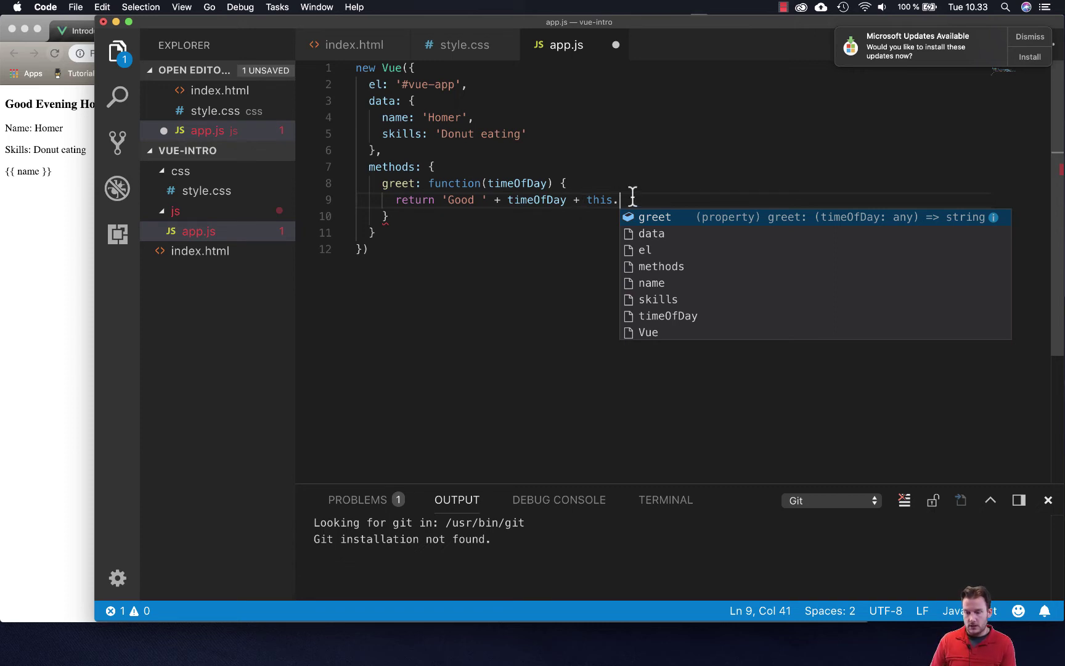
key(Down)
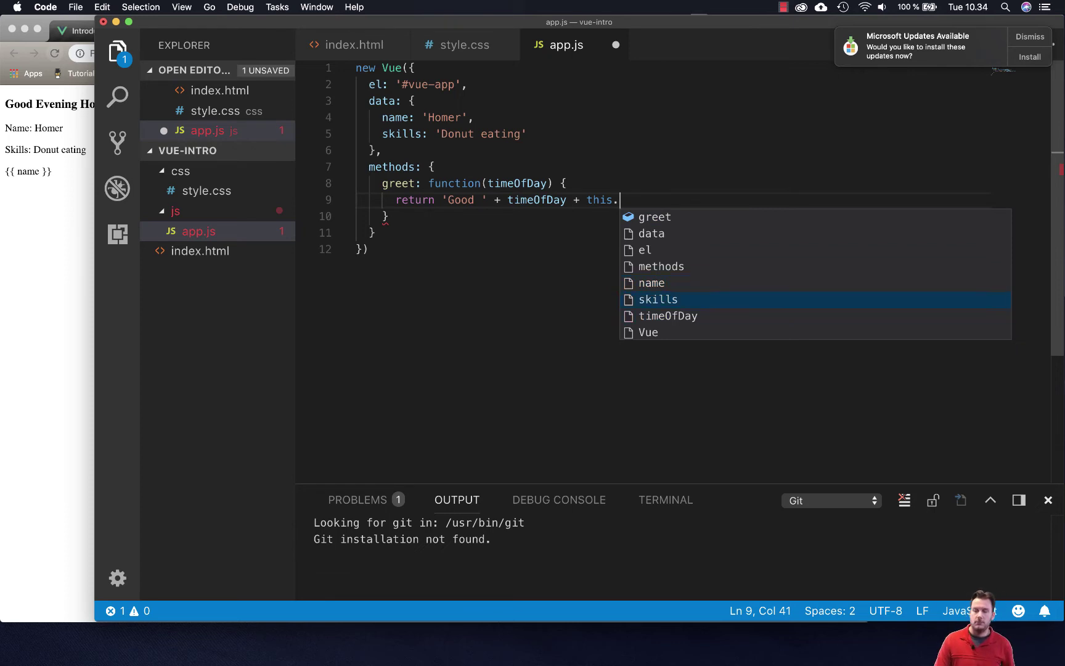
key(Down)
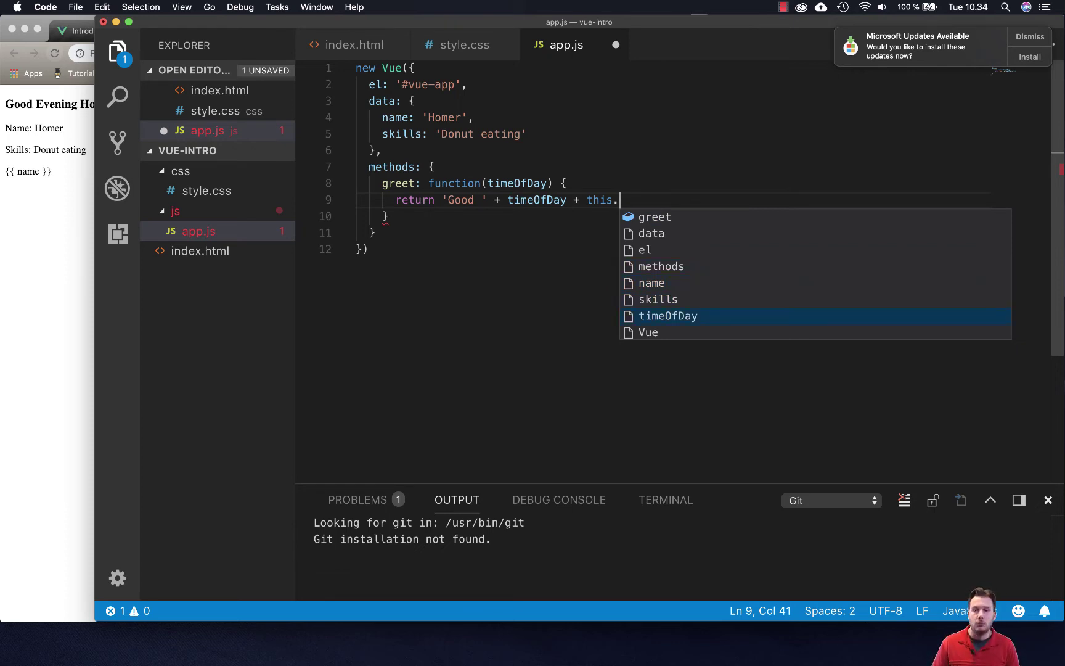
text(name)
key(Return)
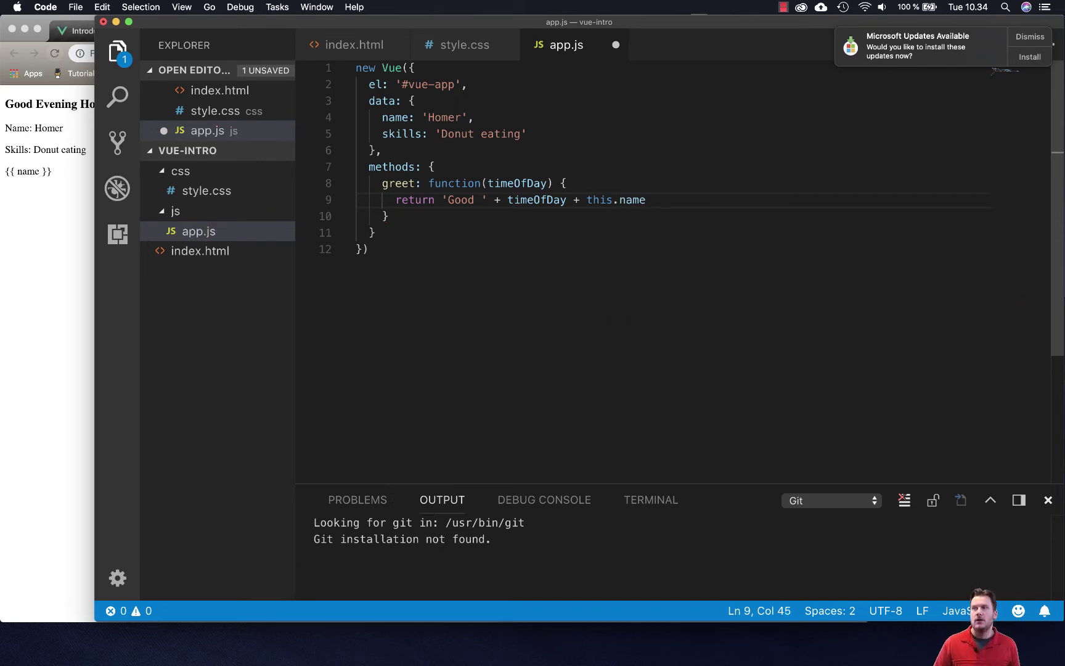
text(;)
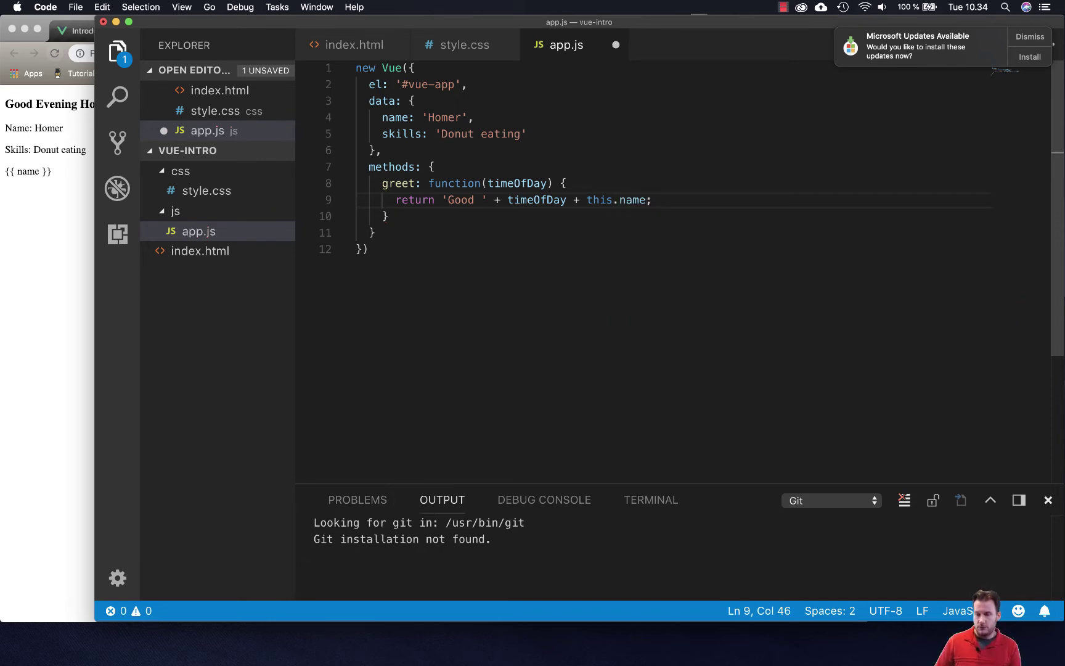
Step: Save app.js and reload Chrome, which now reads 'Good EveningHomer'
key(super+s)
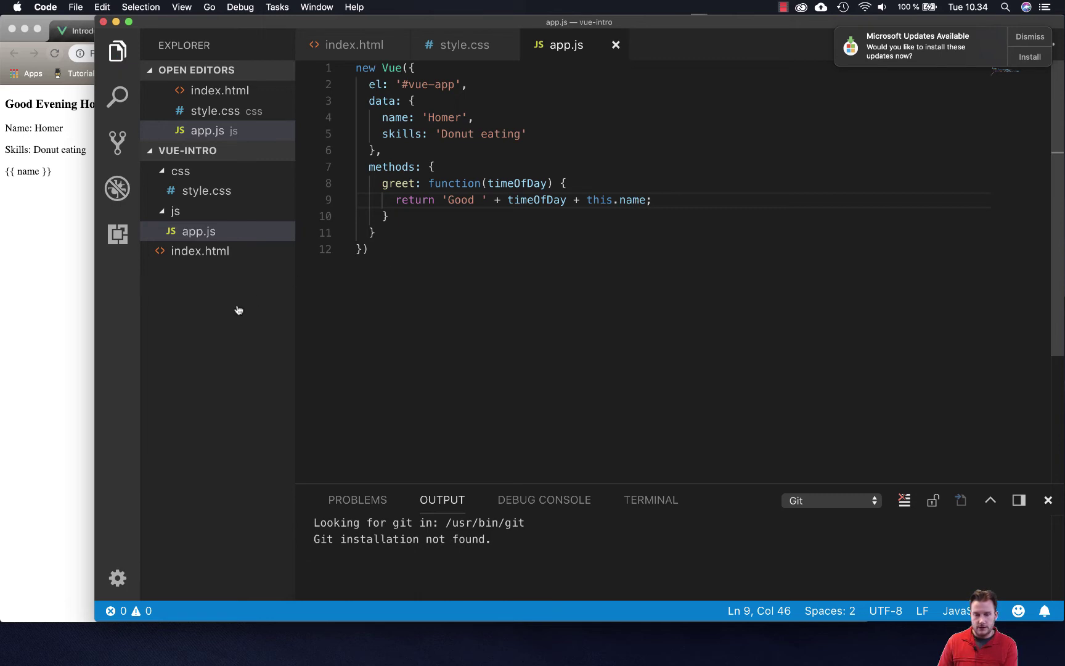
click(72, 291)
key(super+r)
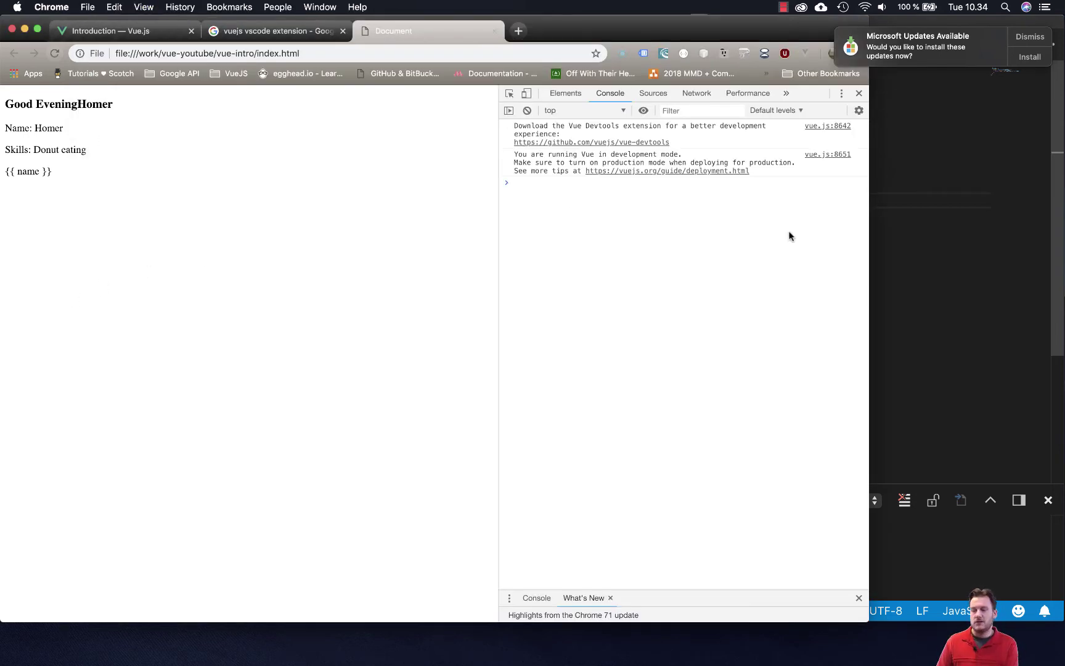
Step: Insert + ', ' between timeOfDay and this.name on line 9
click(897, 277)
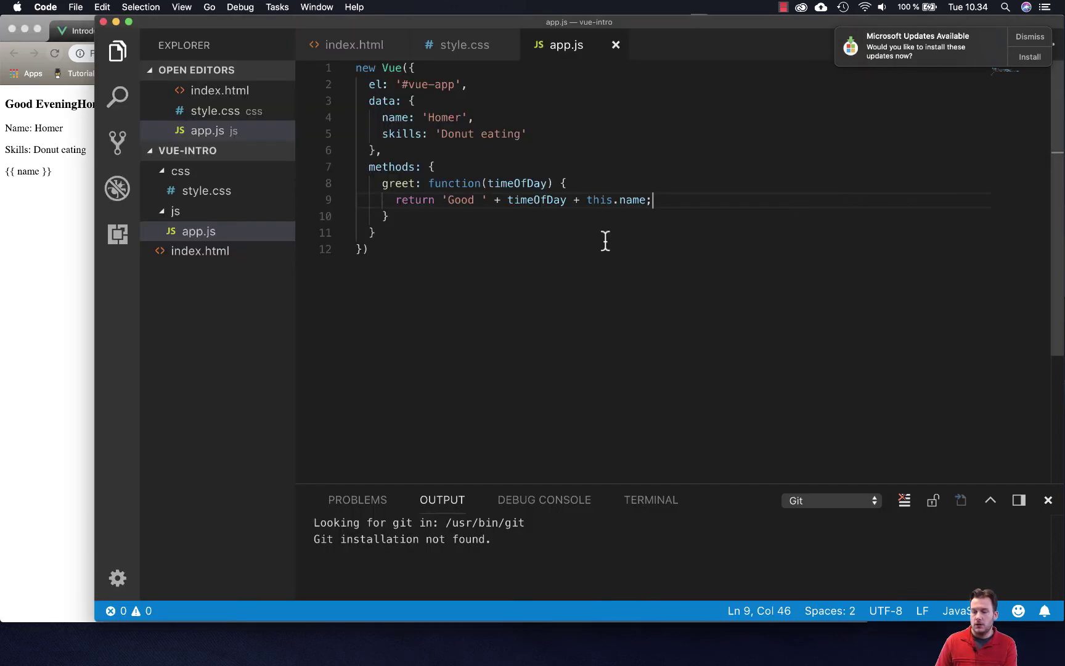
click(583, 200)
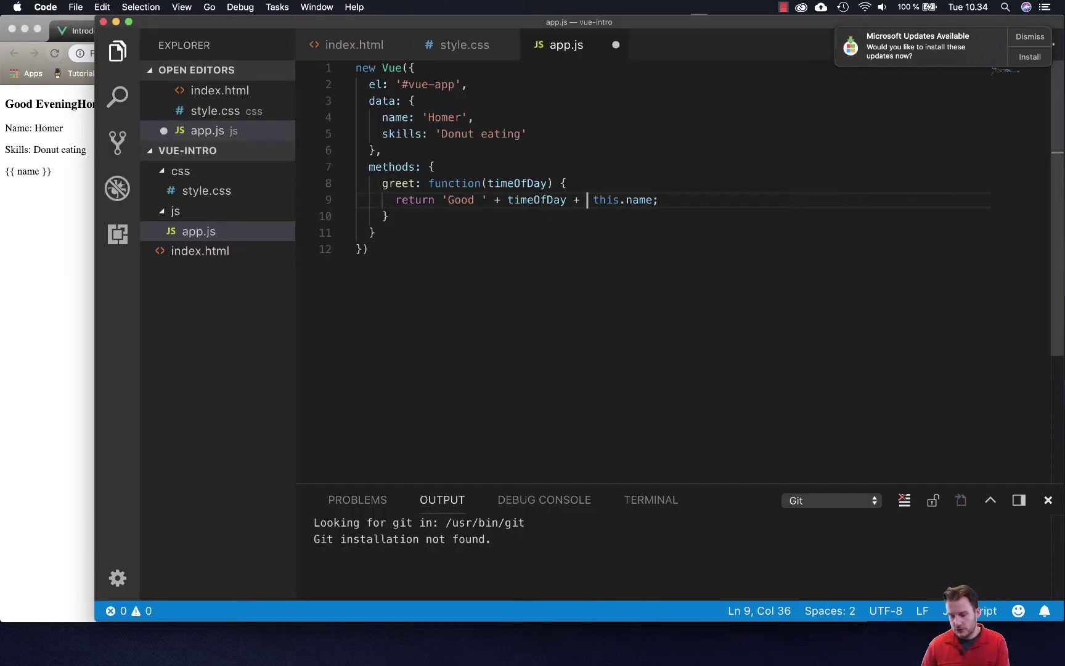
text(+ )
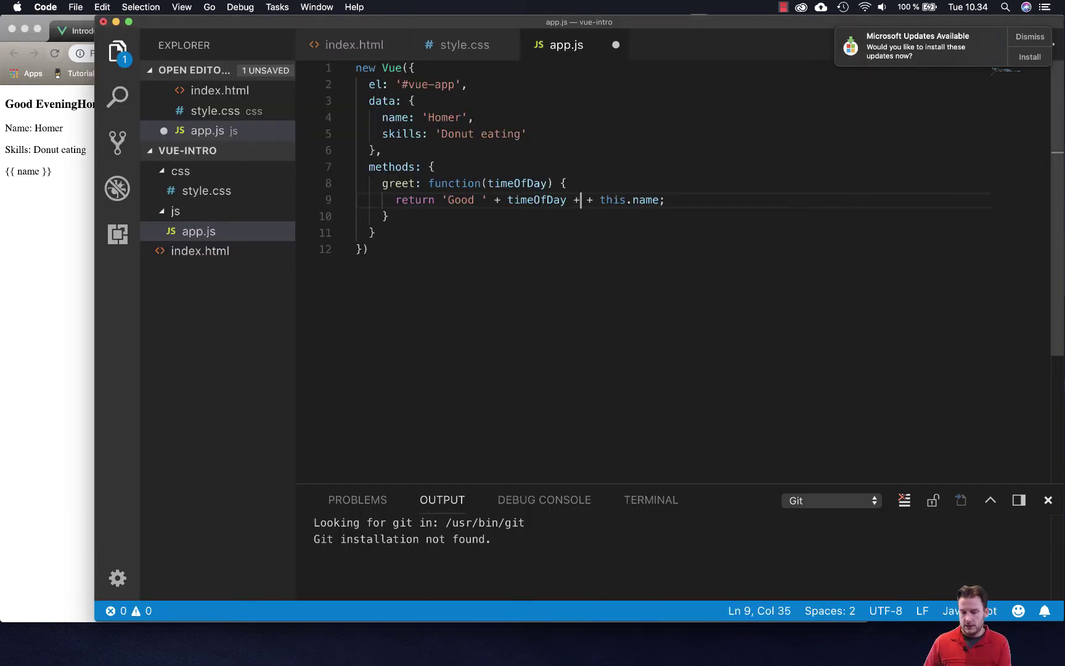
text('')
key(BackSpace)
text(,)
Step: Save app.js and reload Chrome to show 'Good Evening, Homer'
key(super+s)
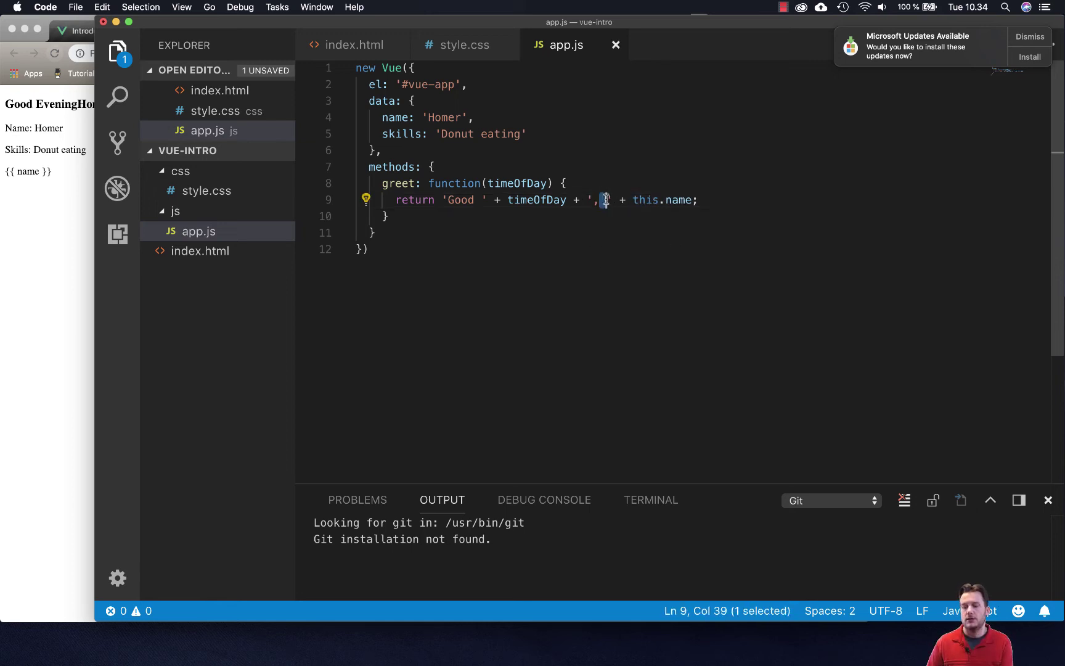
click(35, 227)
key(super+r)
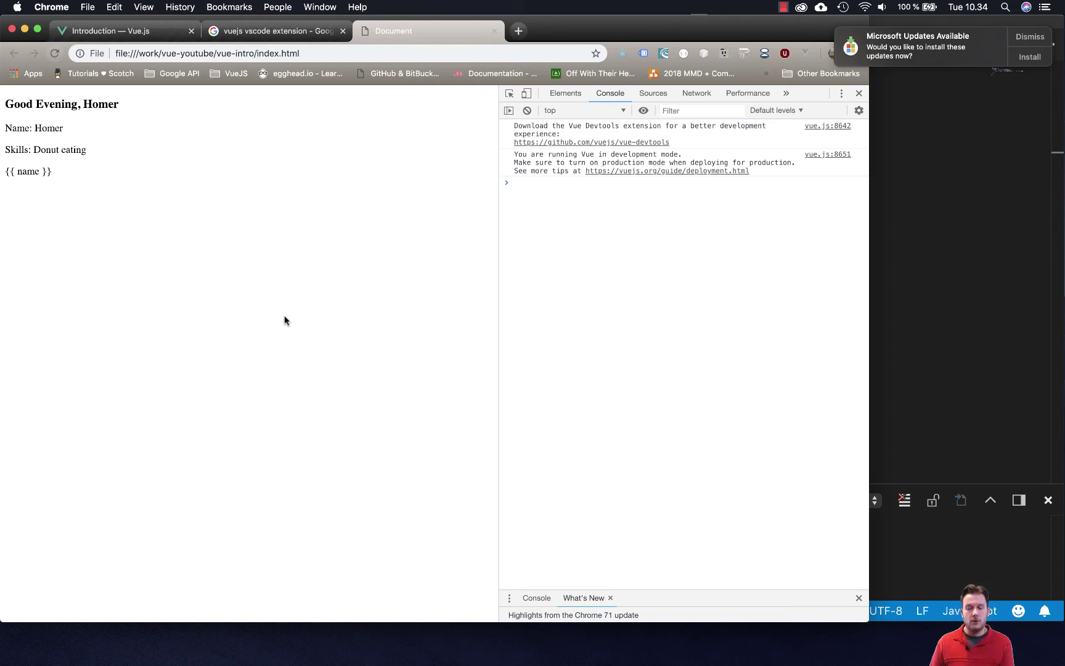
click(915, 317)
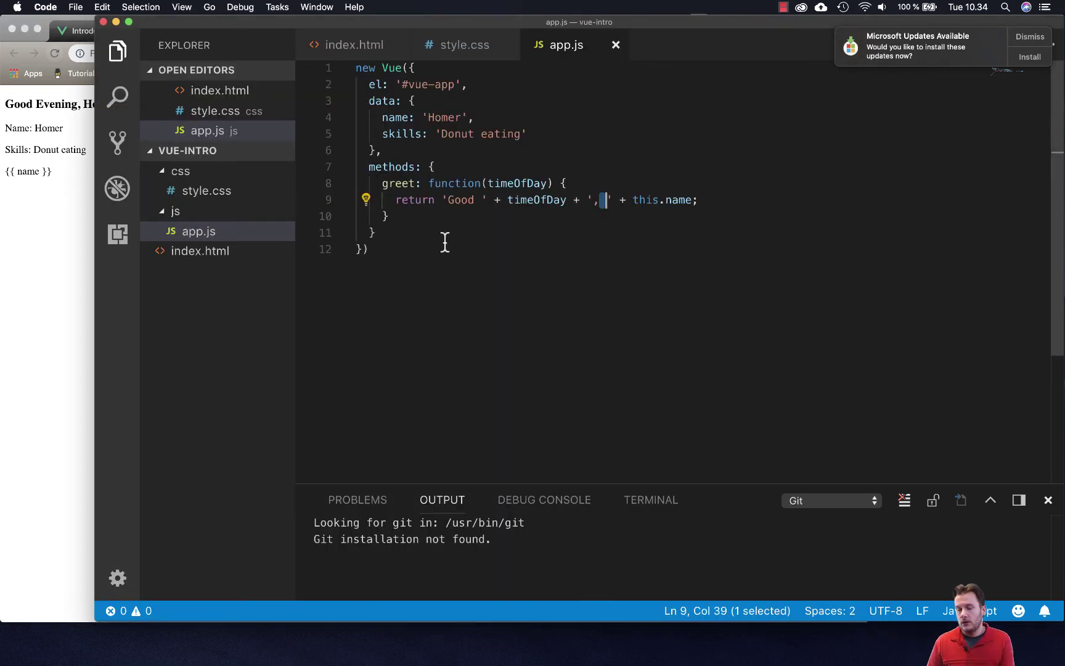
double_click(398, 183)
click(353, 44)
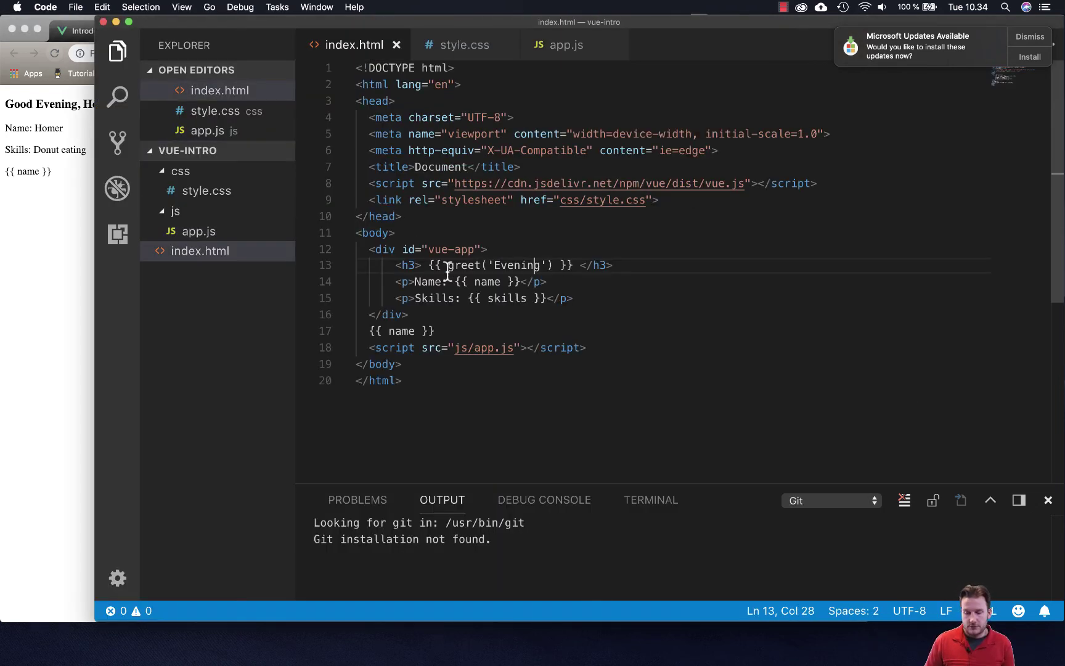
click(562, 43)
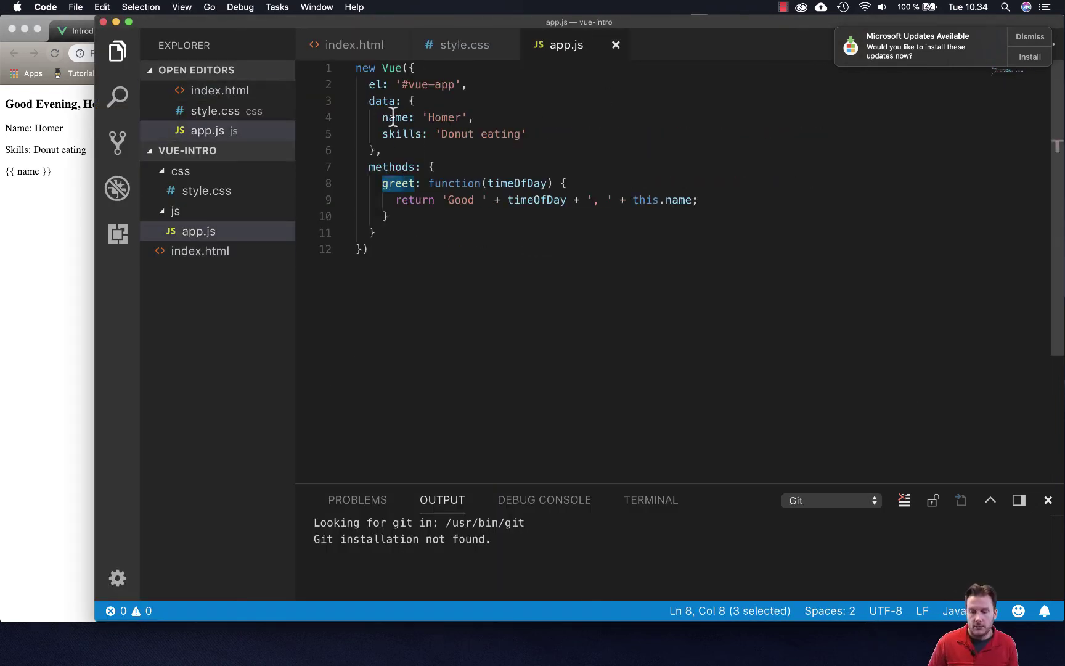
drag(368, 101, 487, 137)
double_click(645, 200)
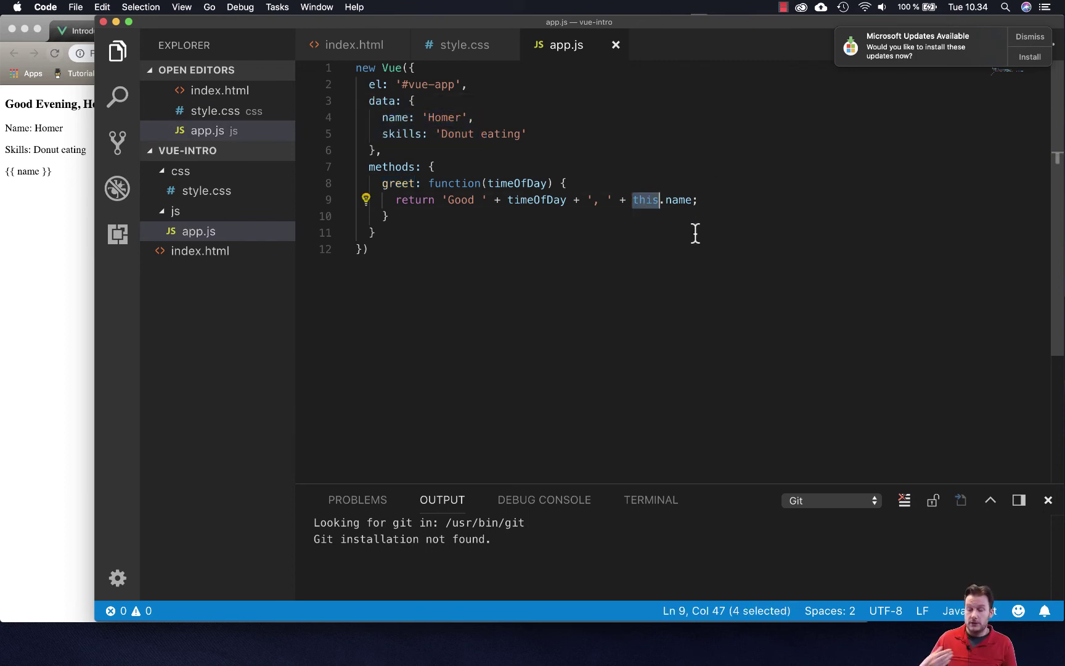
click(717, 200)
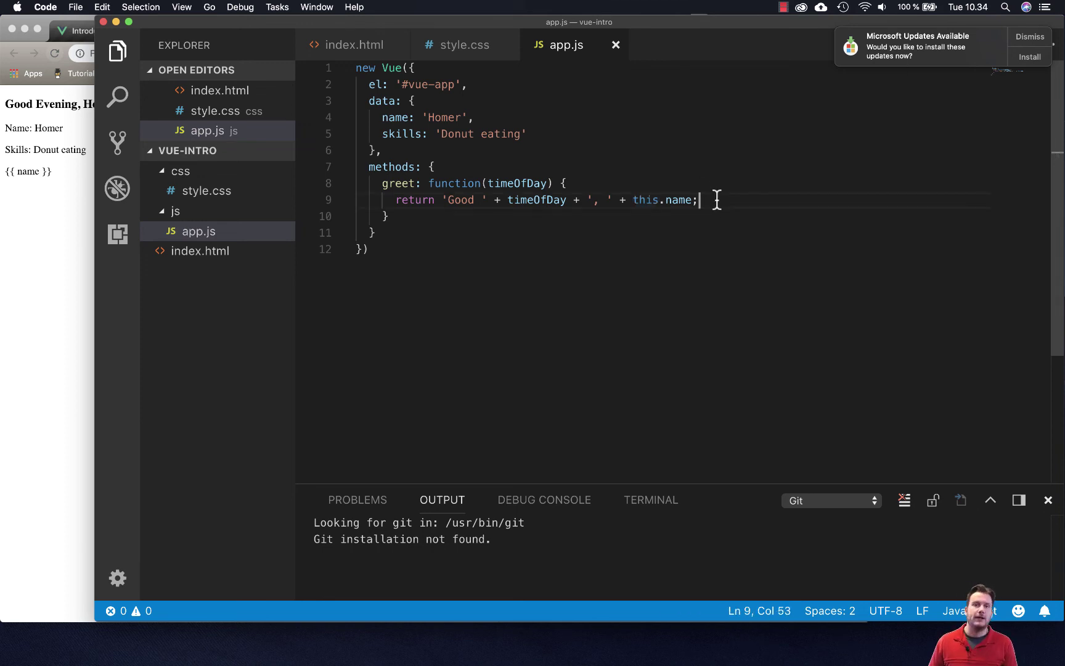
double_click(641, 200)
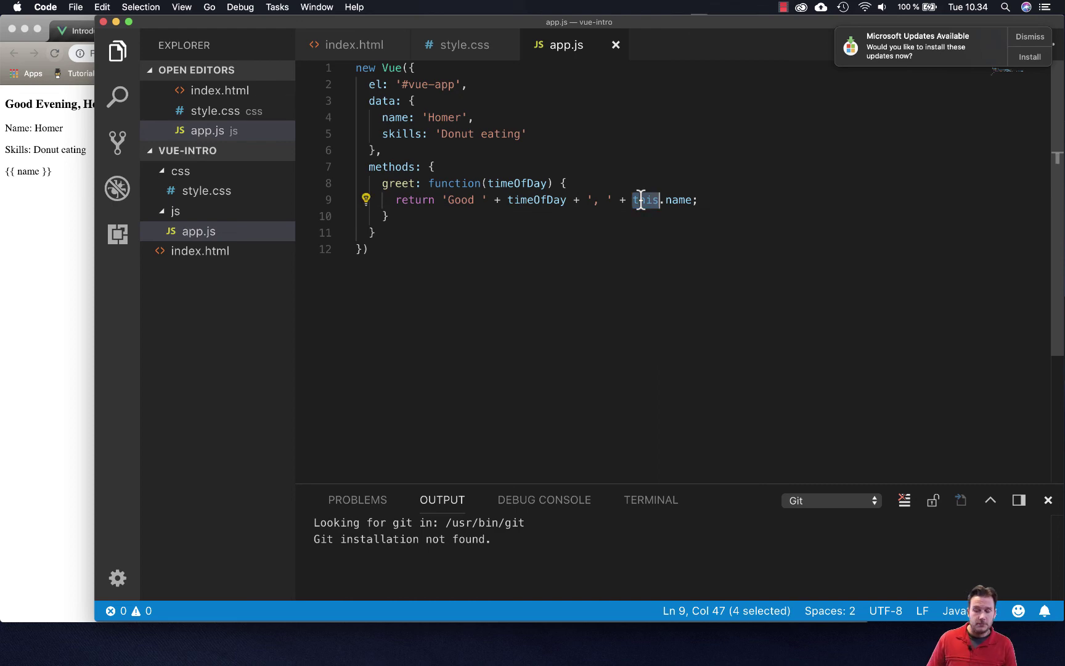
click(711, 204)
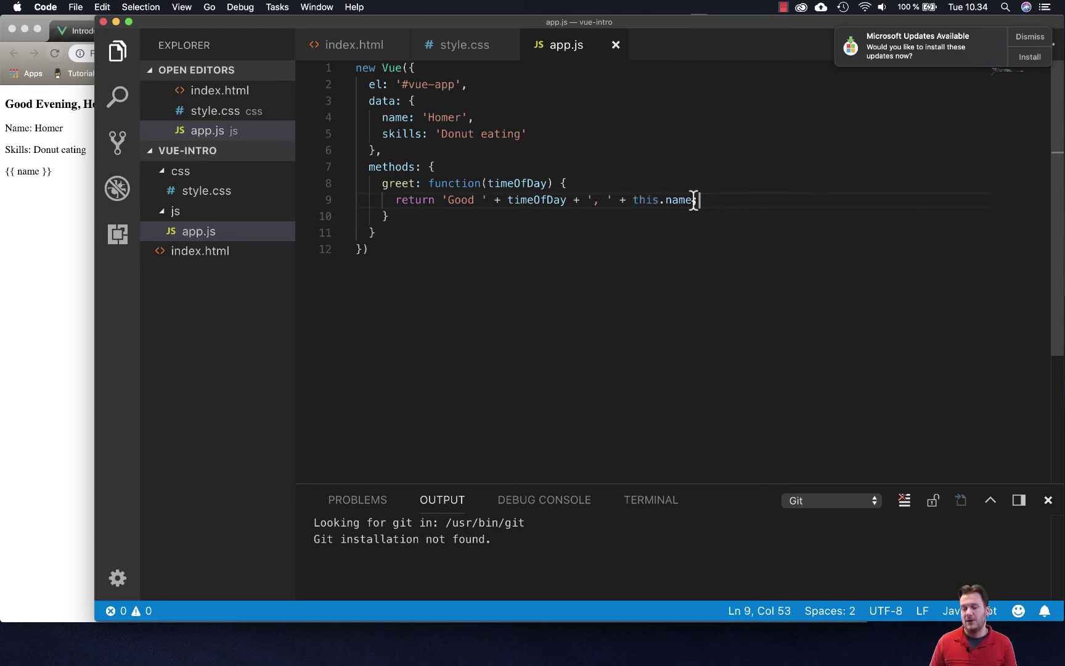
double_click(643, 200)
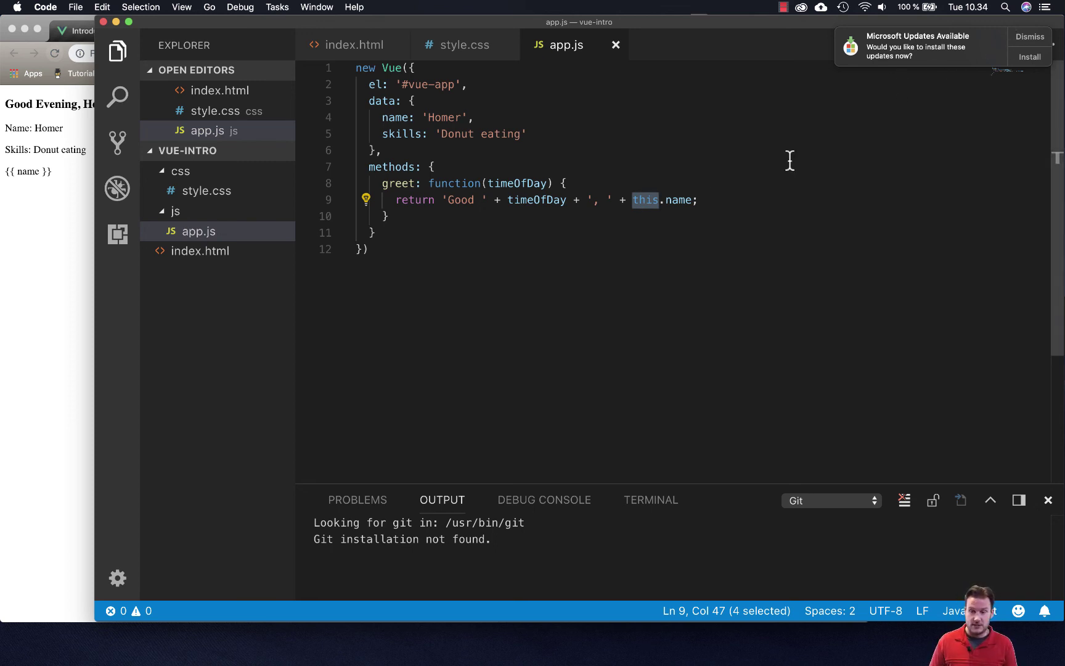
drag(698, 201, 621, 202)
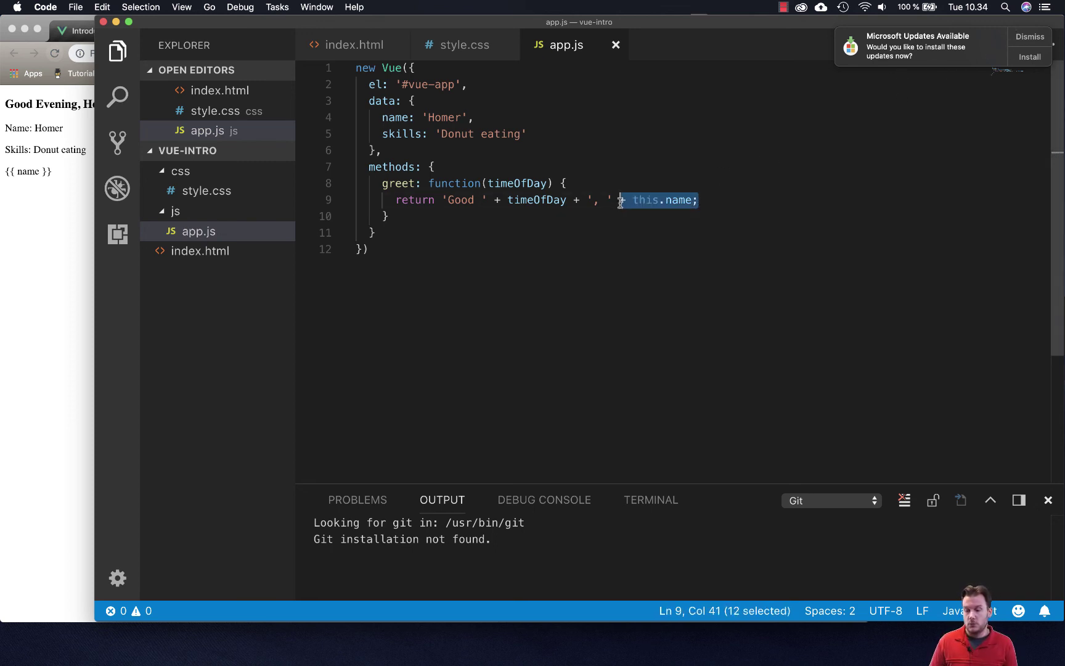
double_click(641, 200)
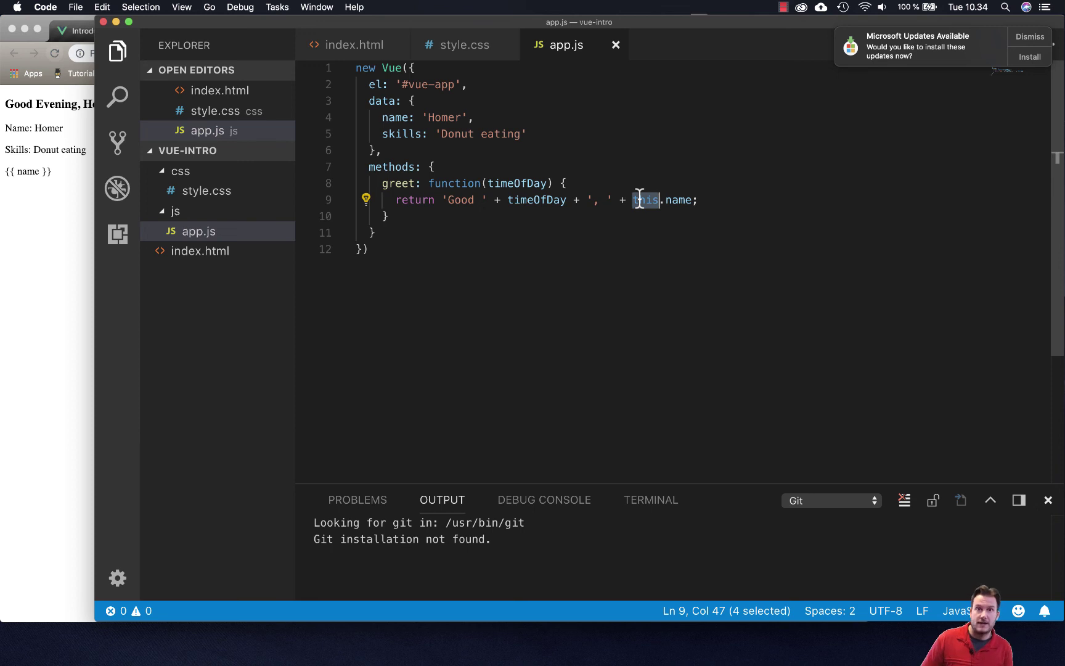